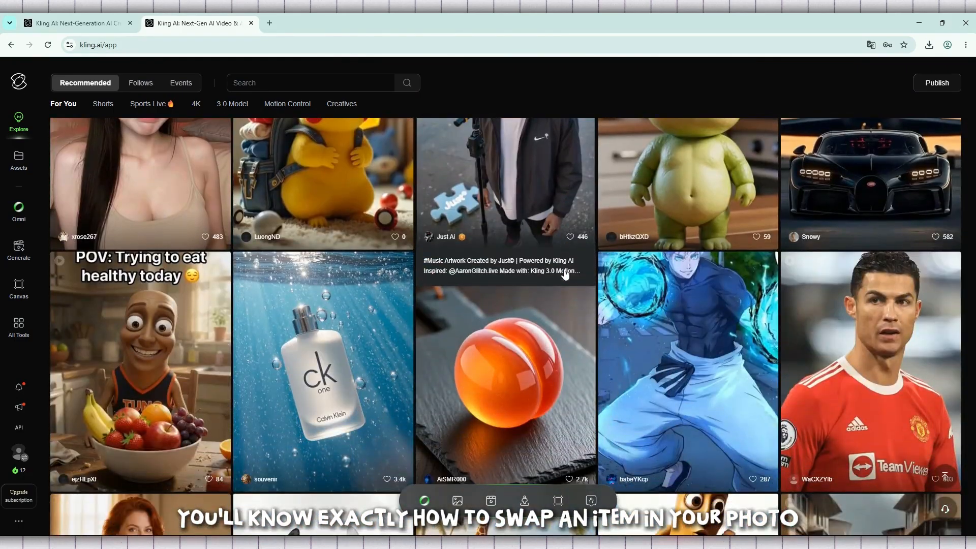
Browse the recommended creations on the Explore page and return to the beginning of the feed.
scroll(565, 274, "down", 8)
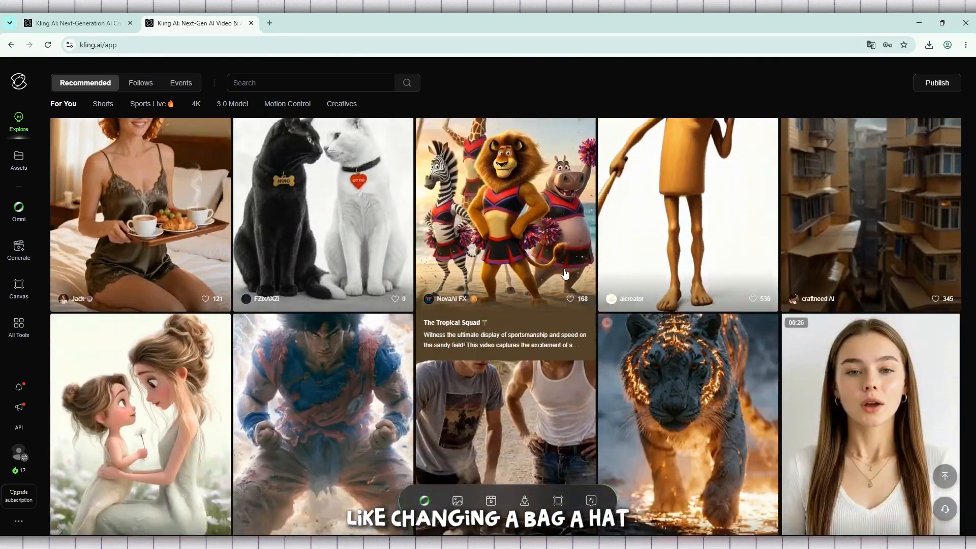
scroll(565, 274, "down", 8)
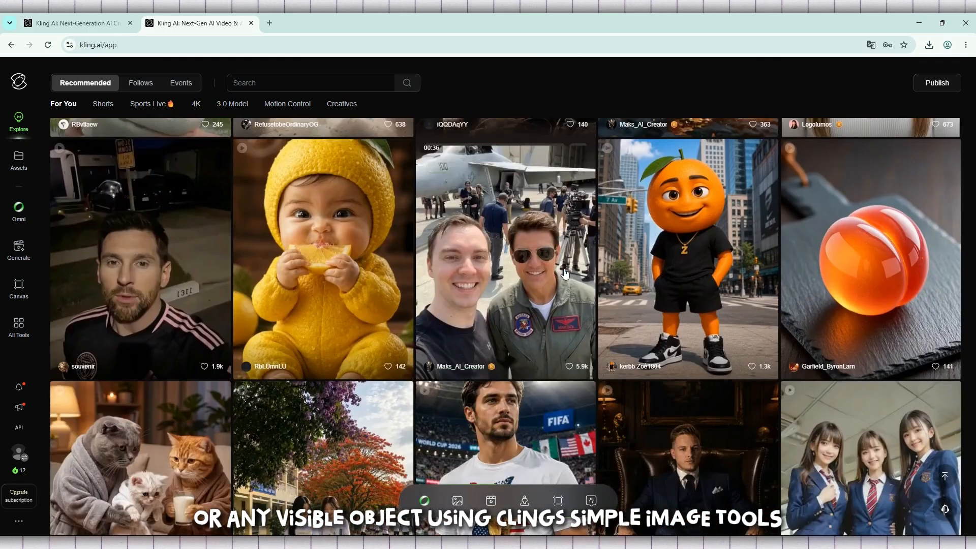
scroll(565, 273, "down", 4)
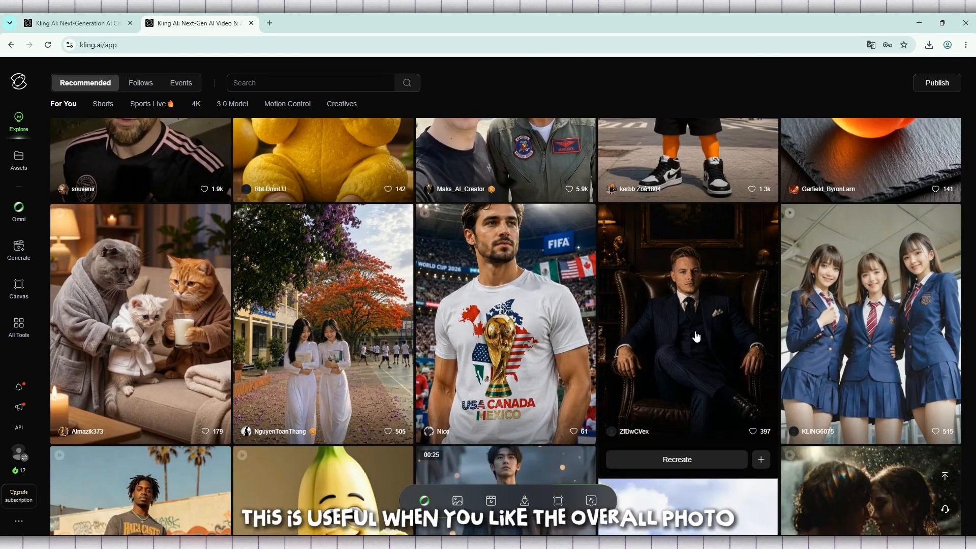
scroll(696, 337, "down", 6)
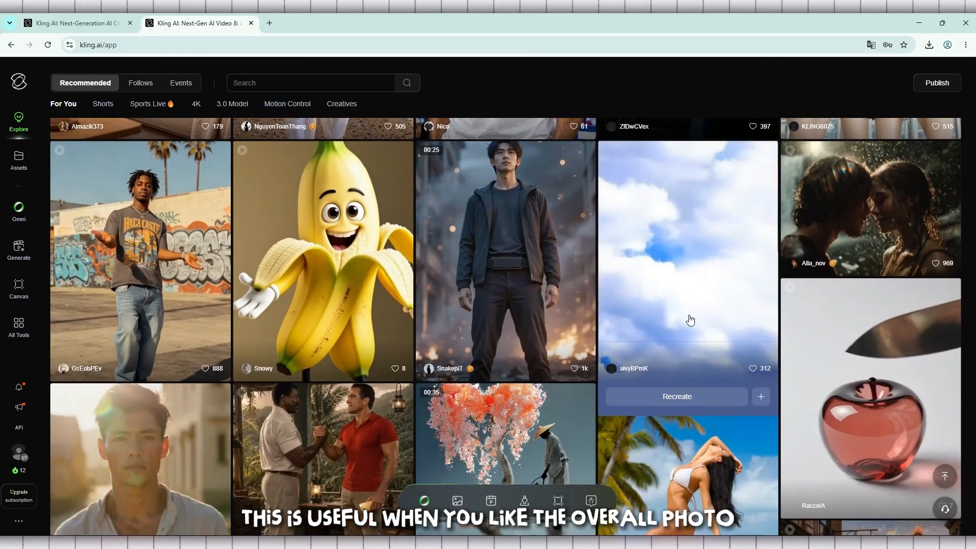
scroll(690, 320, "down", 1)
scroll(689, 319, "down", 9)
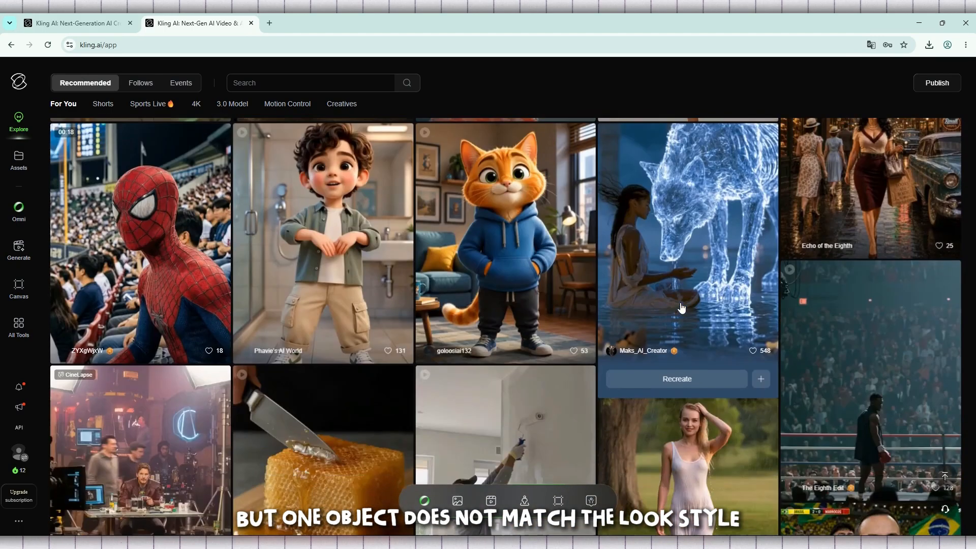
scroll(682, 306, "down", 8)
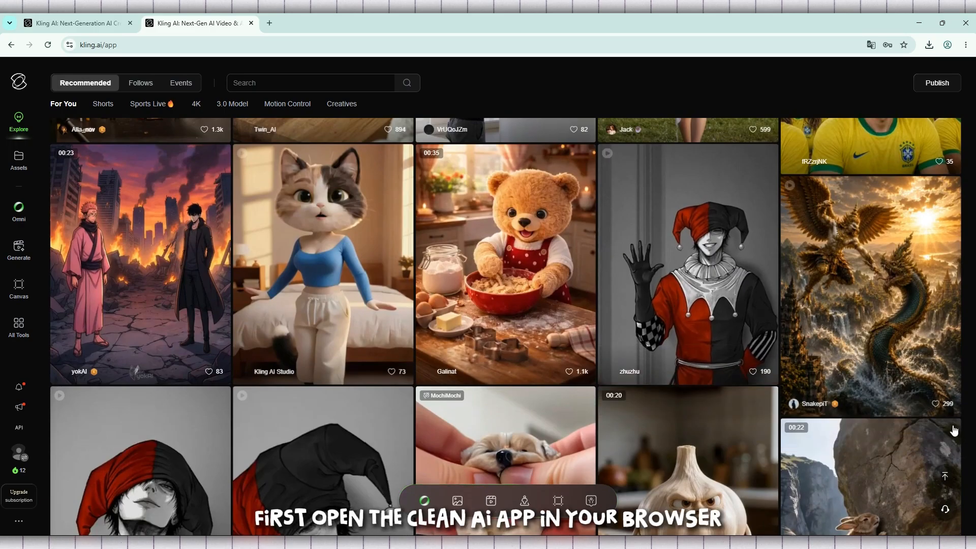
scroll(889, 362, "up", 20)
scroll(889, 362, "up", 20)
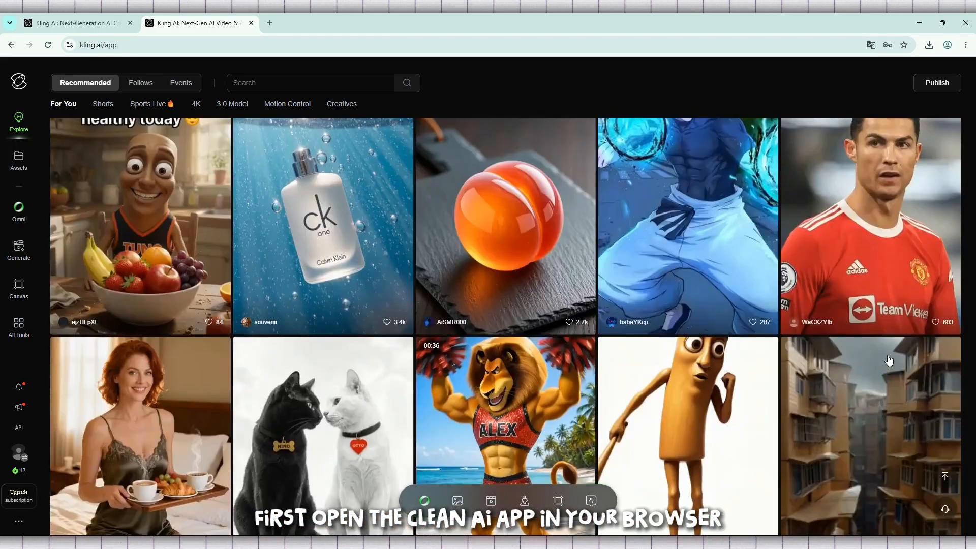
scroll(889, 361, "up", 10)
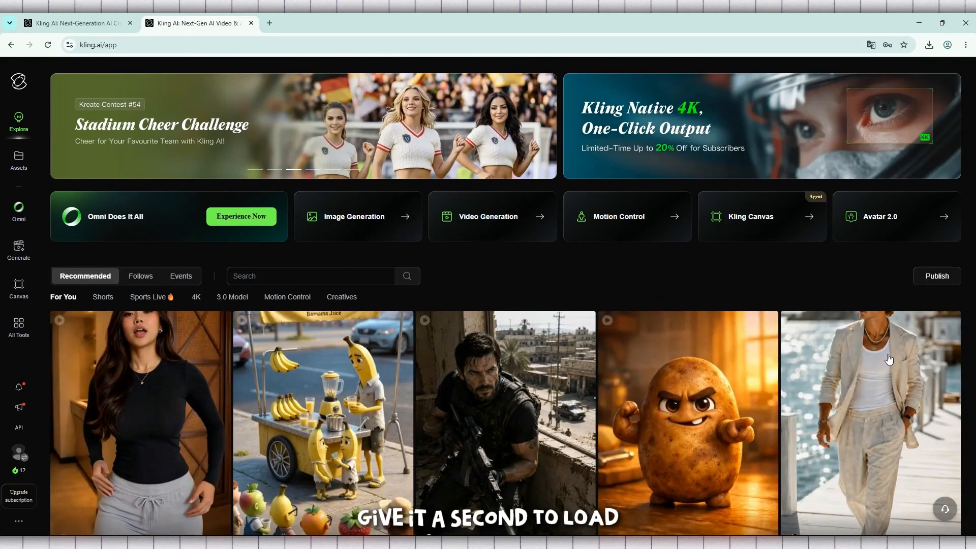
left_click(265, 47)
left_click(320, 46)
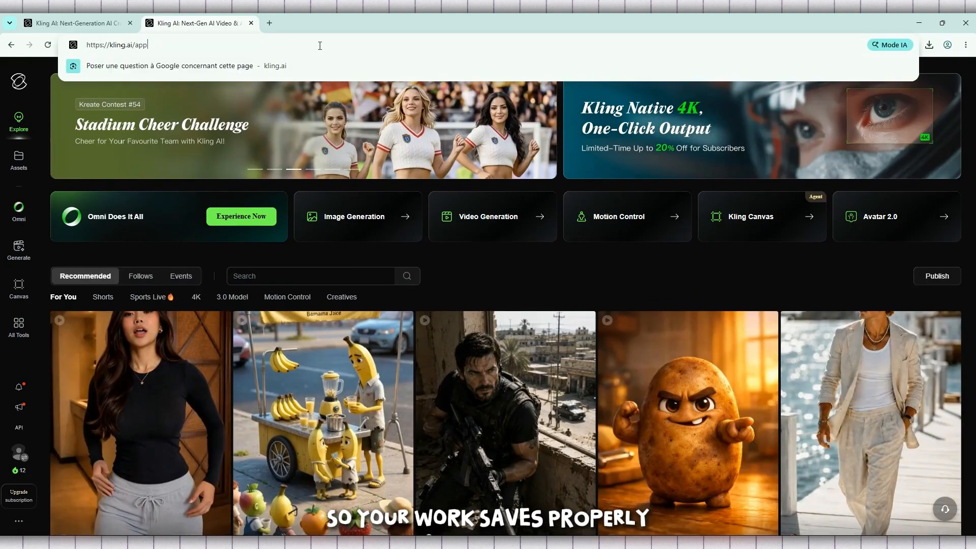
left_click_drag(330, 45, 85, 45)
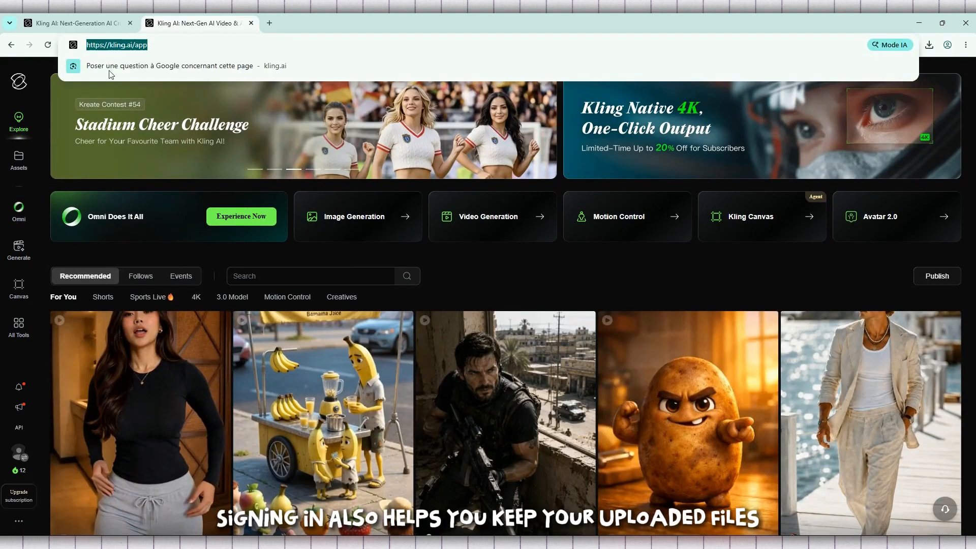
left_click(555, 268)
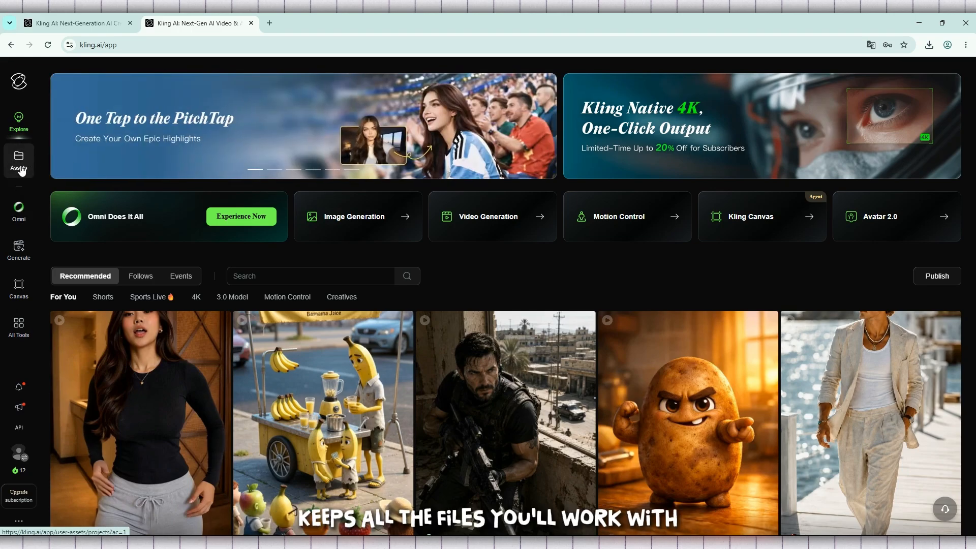
Upload the photo of the woman carrying a straw bag from the Downloads folder to the uploaded assets.
left_click(22, 170)
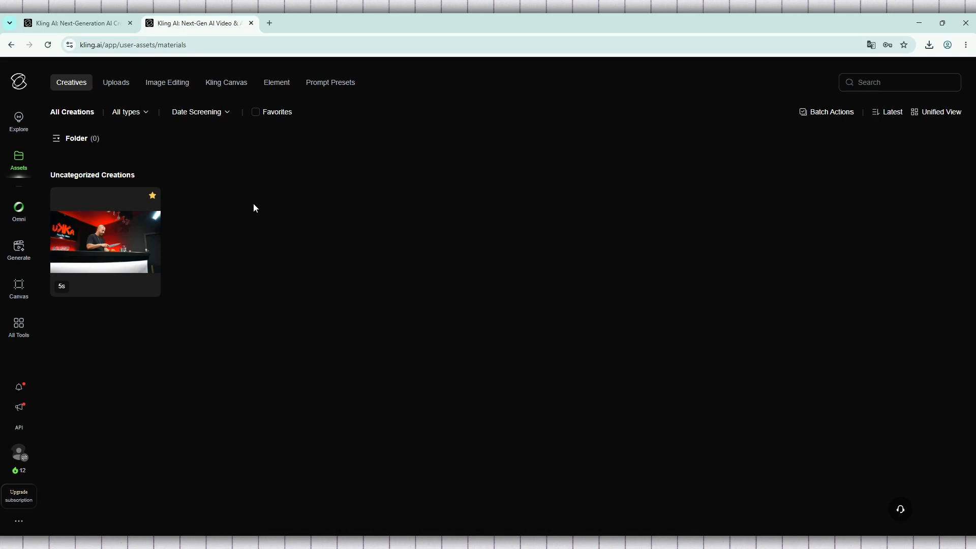
left_click(120, 86)
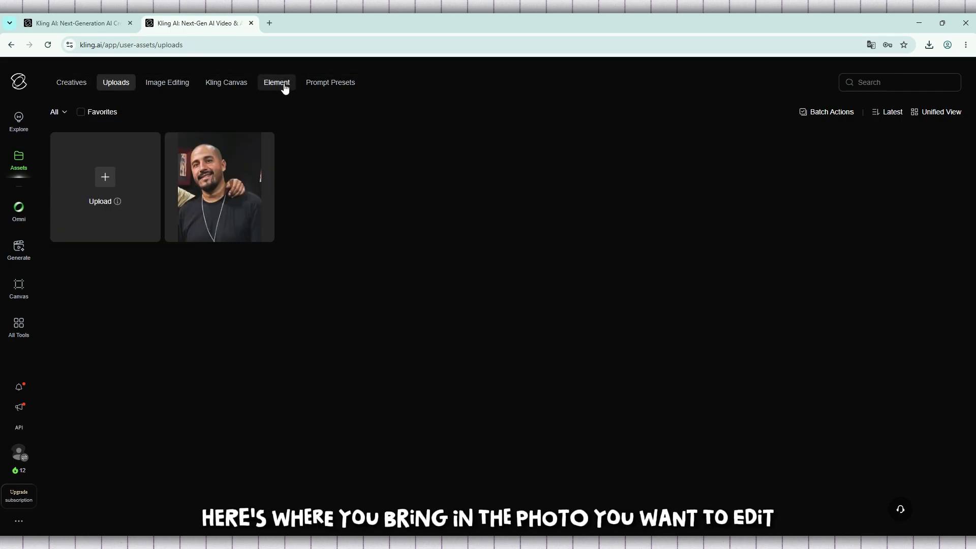
mouse_move(110, 204)
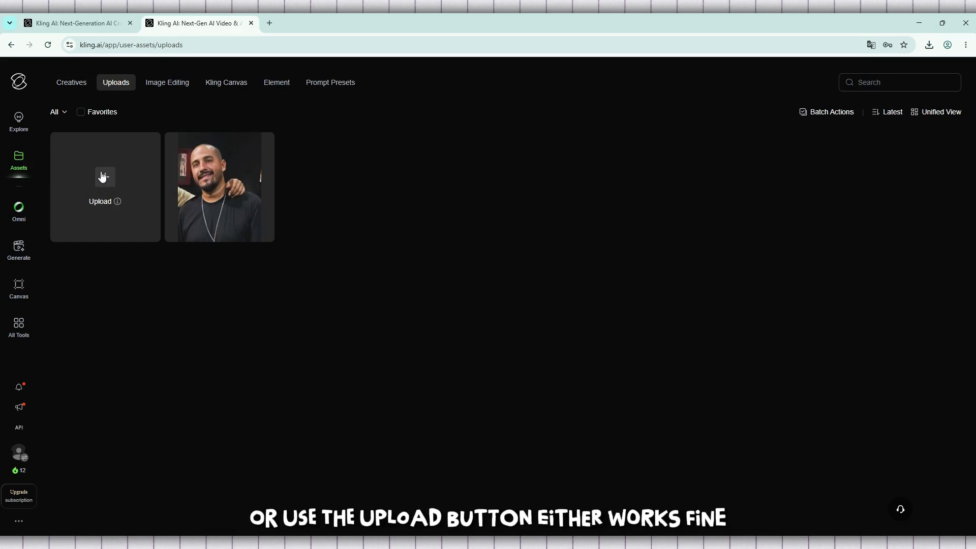
left_click(104, 178)
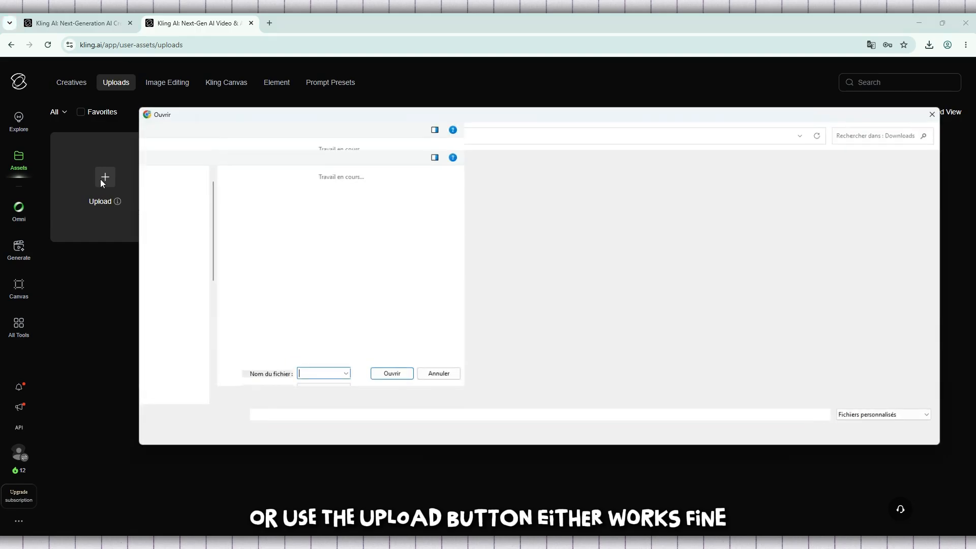
left_click(295, 245)
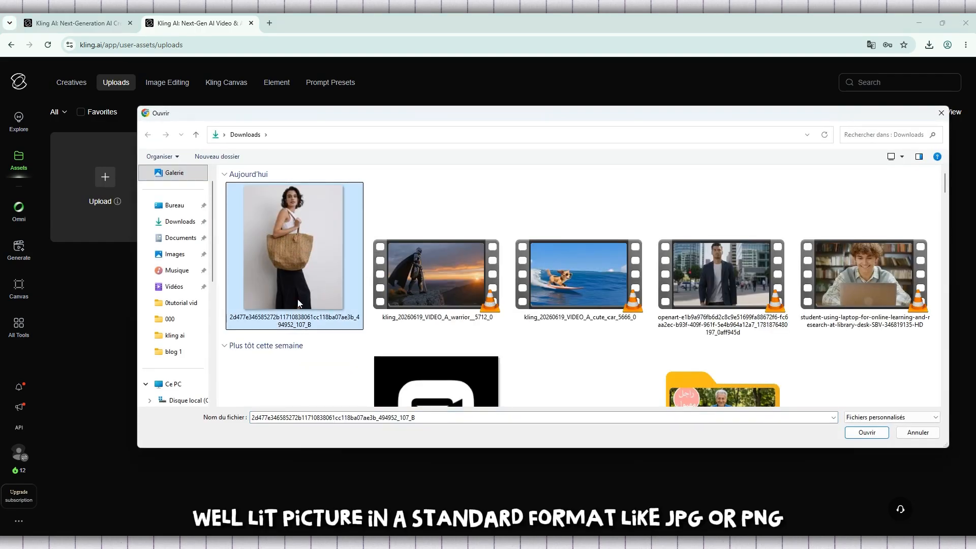
double_click(292, 246)
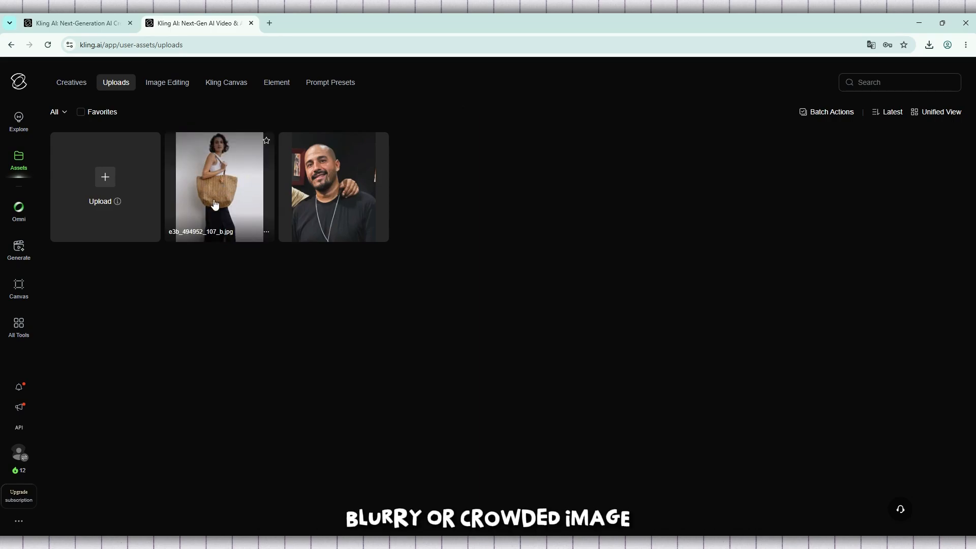
Set the uploaded straw bag photo as the image reference and agree to the image reference instructions.
left_click(213, 177)
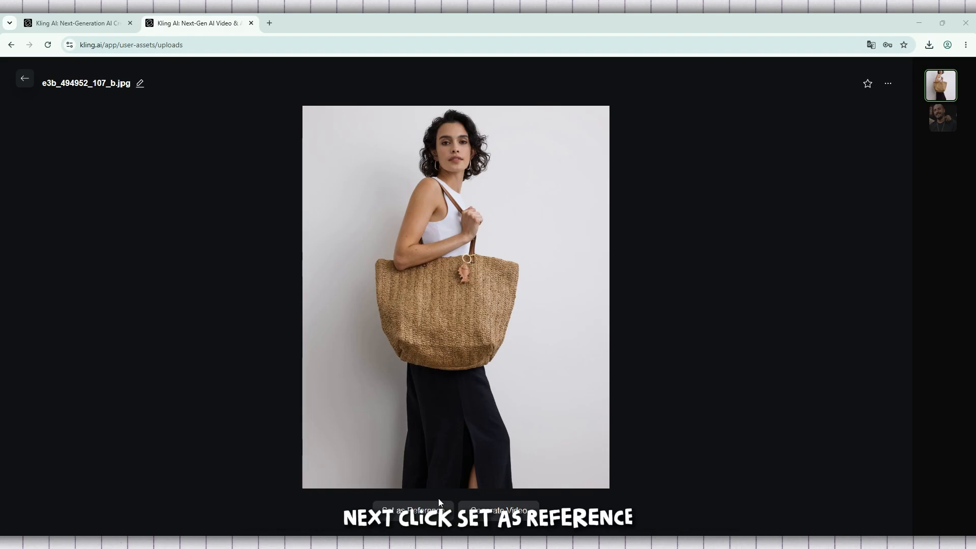
left_click(413, 509)
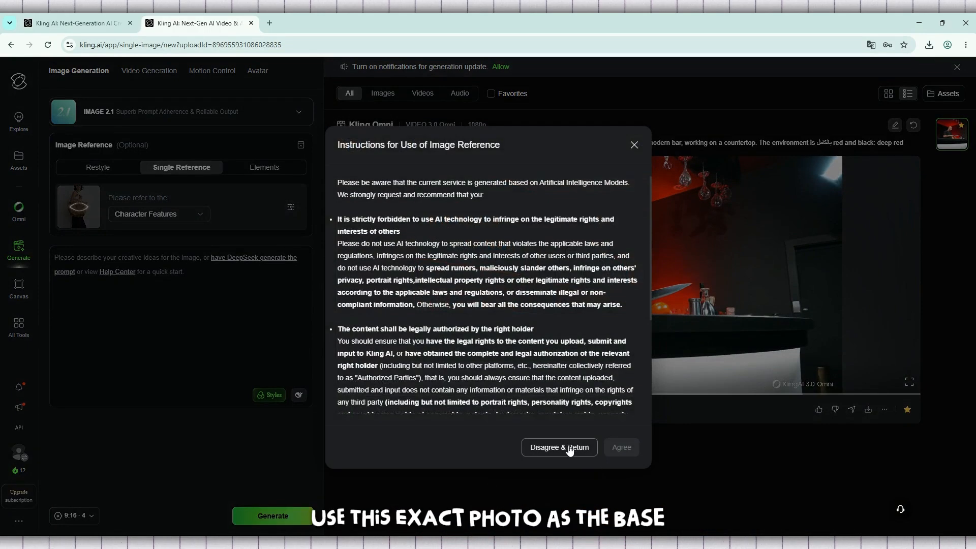
scroll(550, 354, "down", 5)
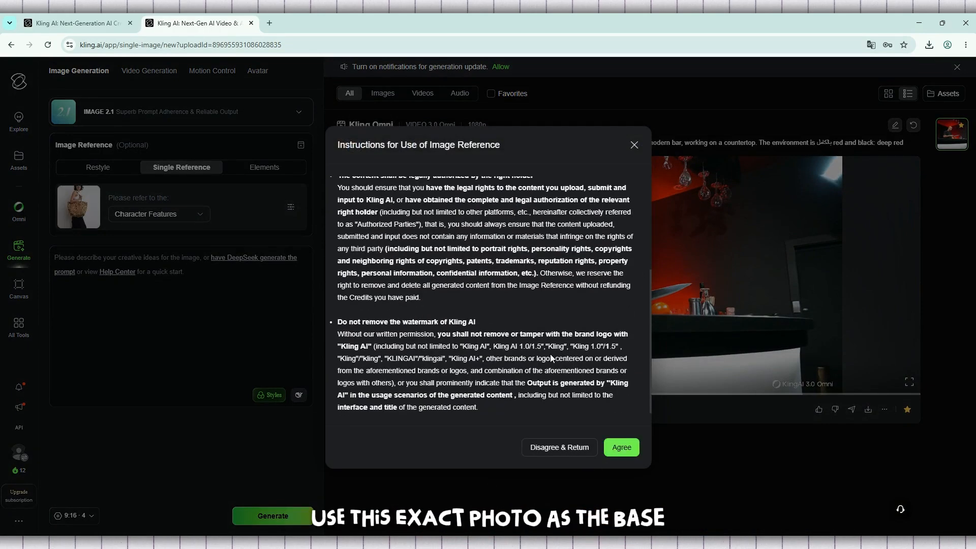
left_click(624, 449)
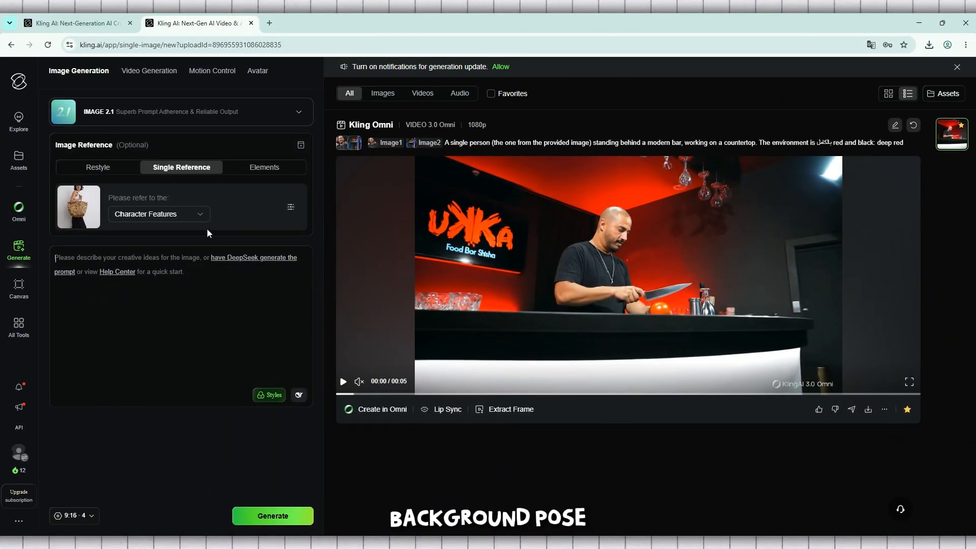
Keep Character Features as the reference type and enter the prompt "change the bag.".
left_click(202, 215)
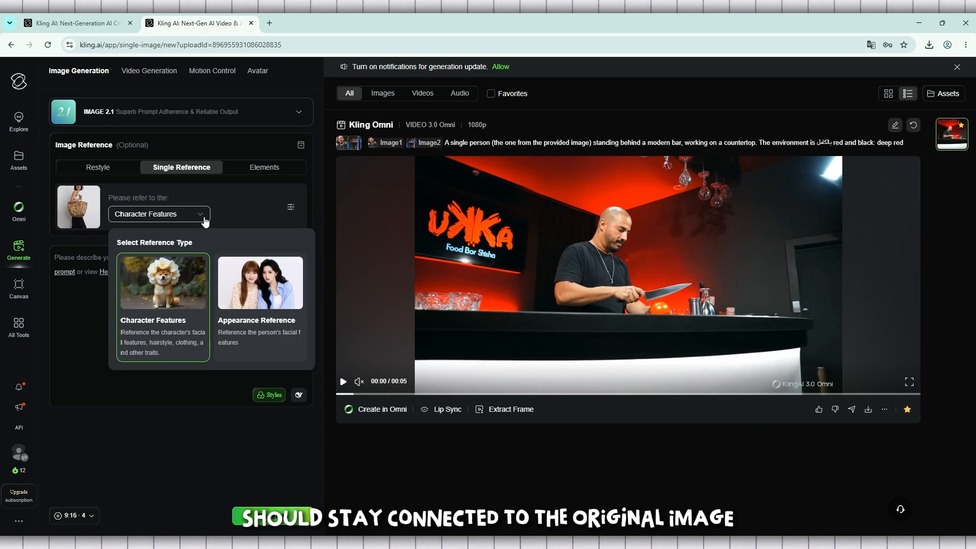
left_click(134, 257)
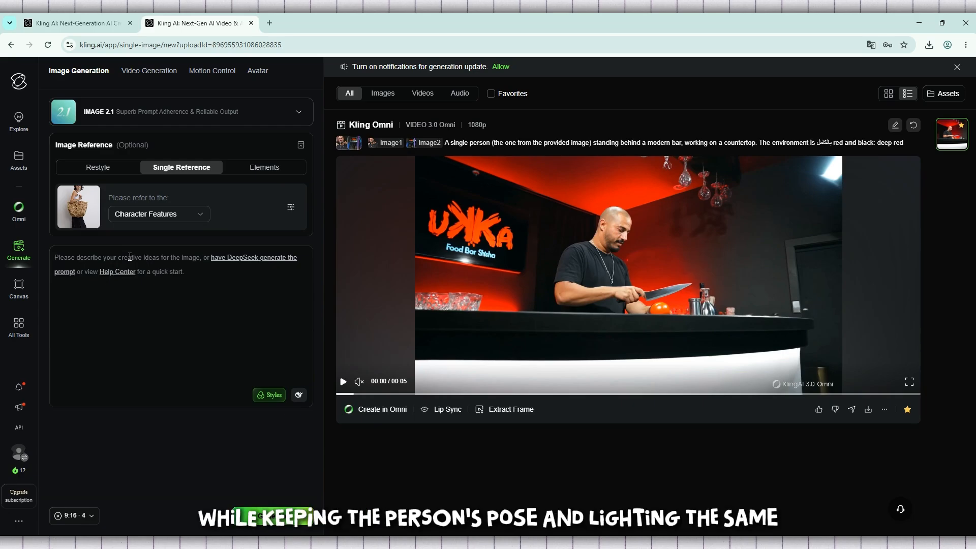
type("change the bag.")
left_click_drag(129, 256, 54, 261)
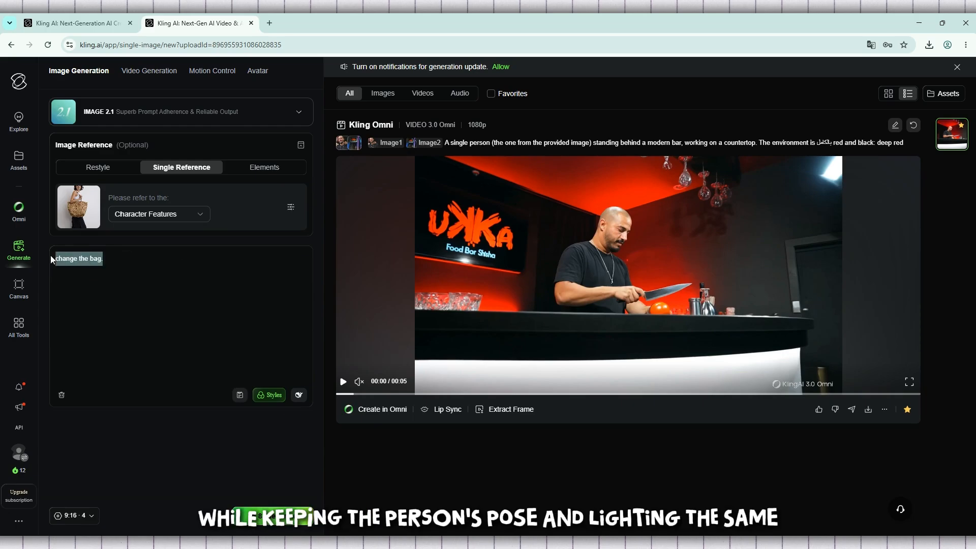
left_click(132, 260)
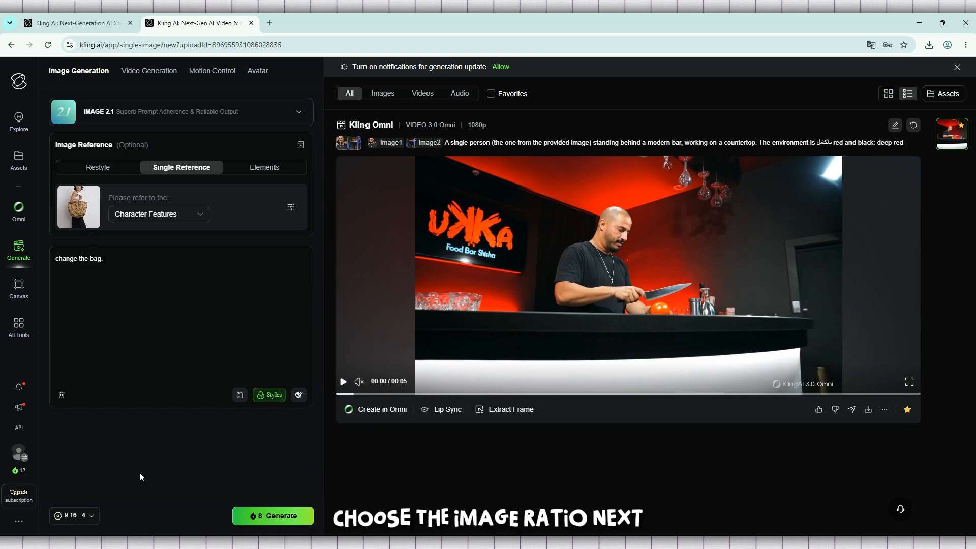
Generate the images with a 9:16 ratio and 4 outputs.
left_click(92, 515)
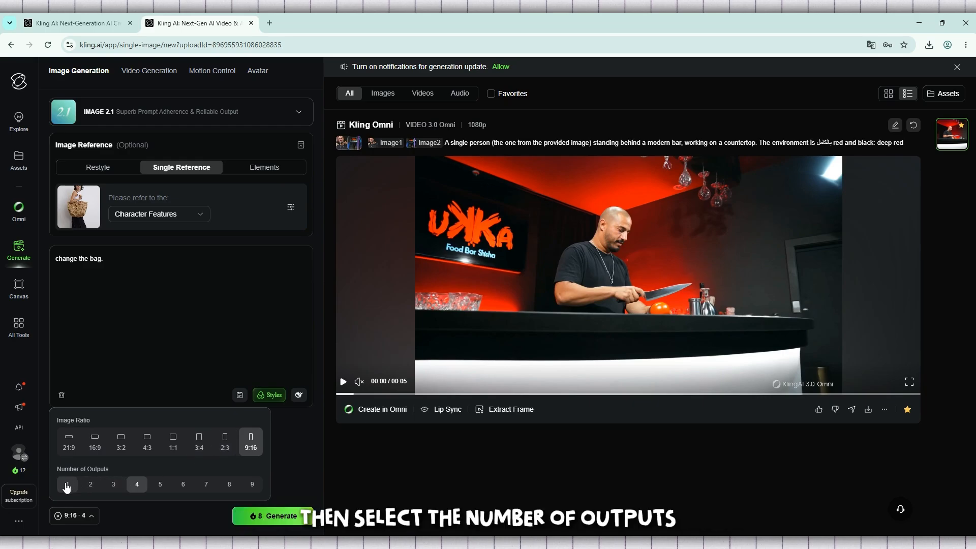
left_click(91, 488)
left_click(138, 485)
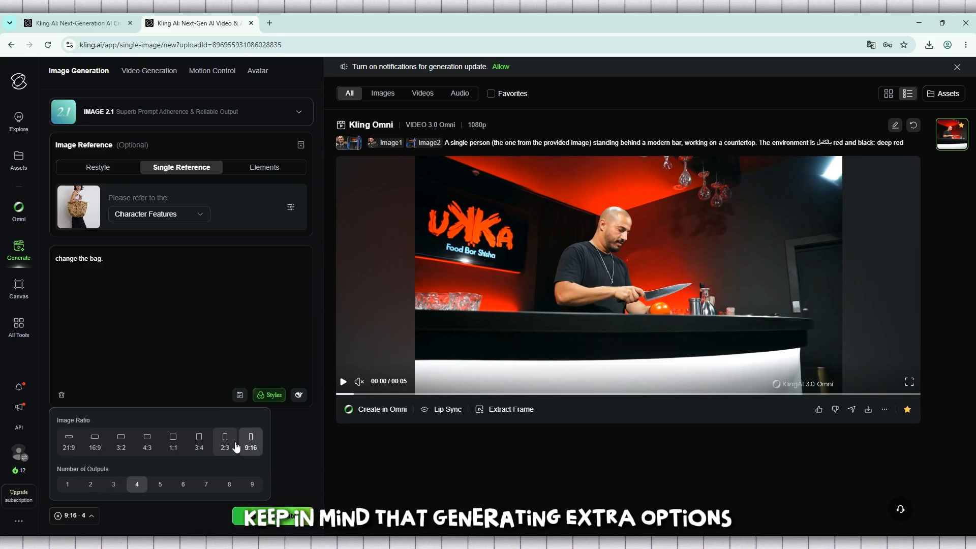
left_click(296, 469)
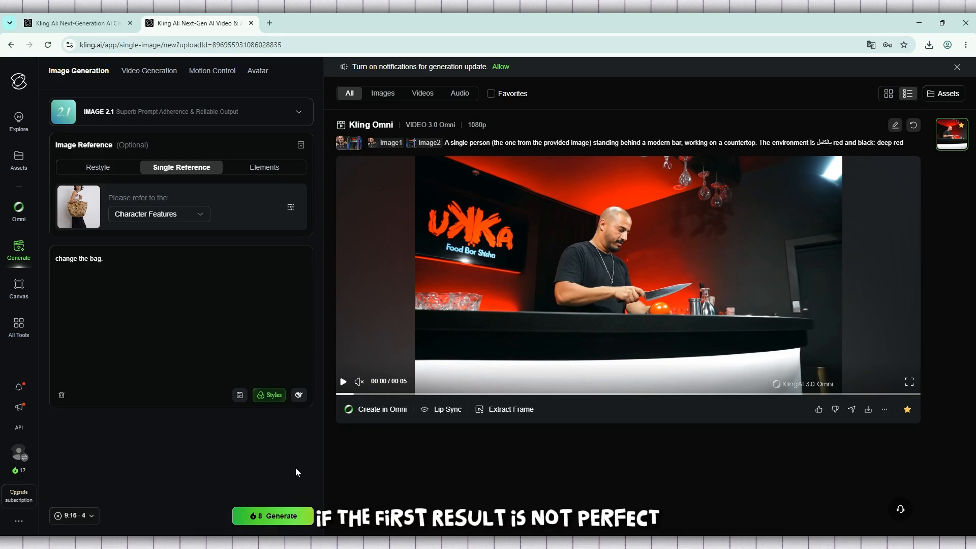
left_click(85, 516)
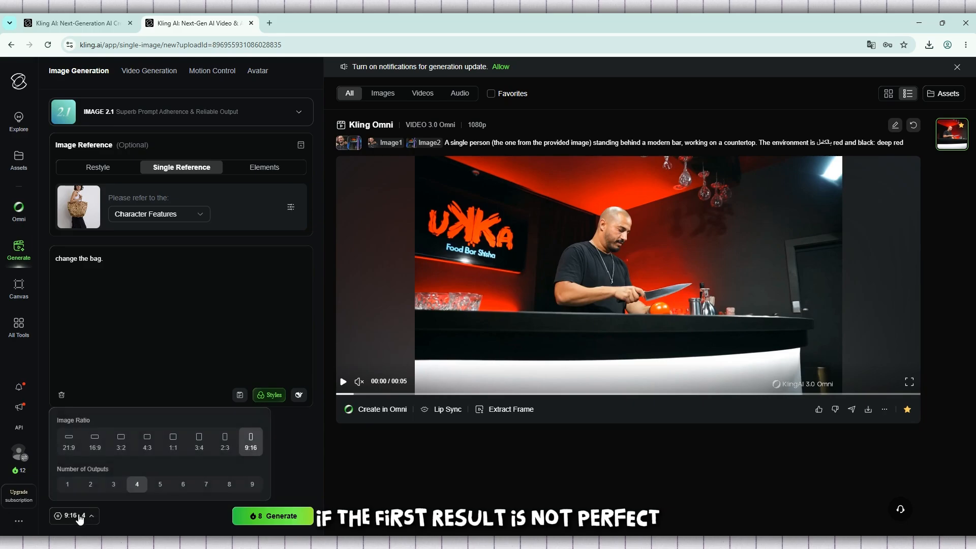
left_click(288, 474)
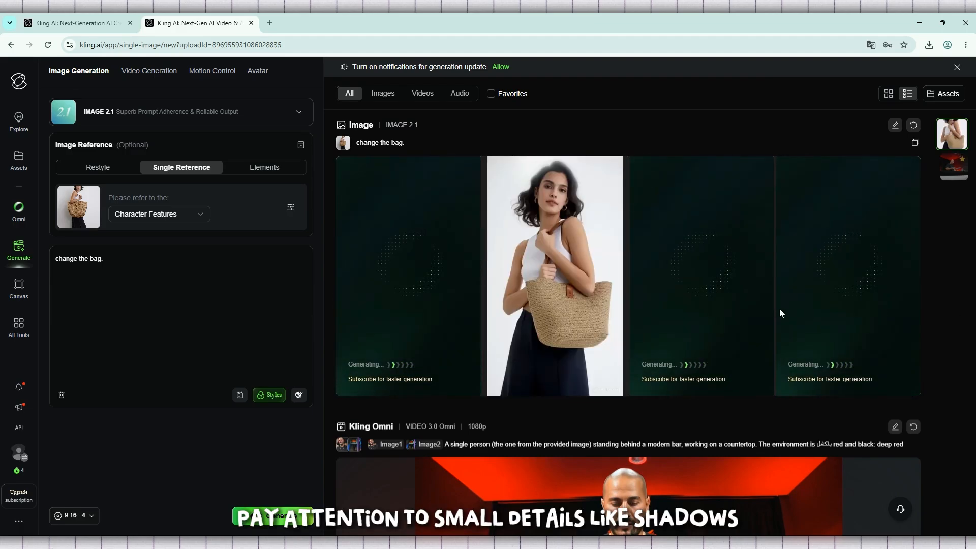
View each of the four generated images at full size to examine the replaced bag, hand placement and lighting.
mouse_move(575, 295)
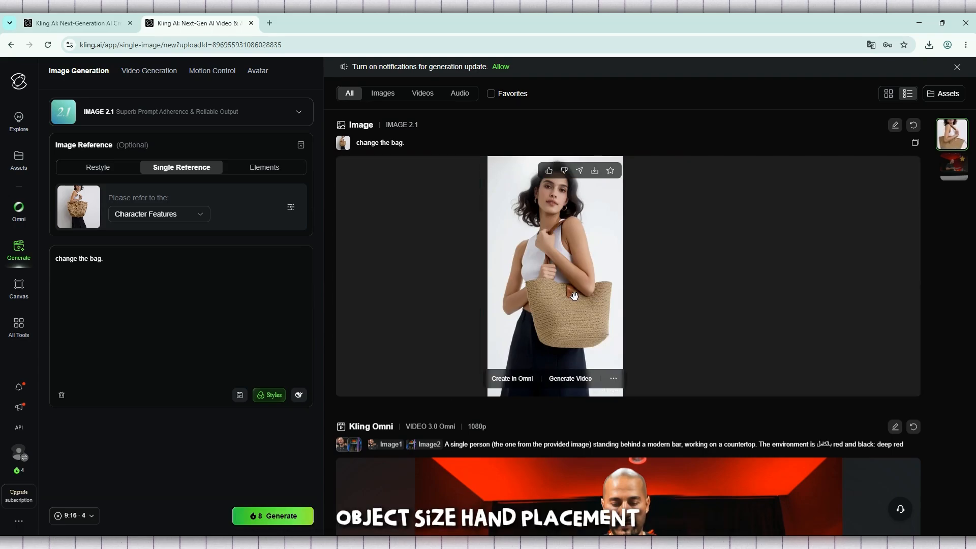
left_click(445, 286)
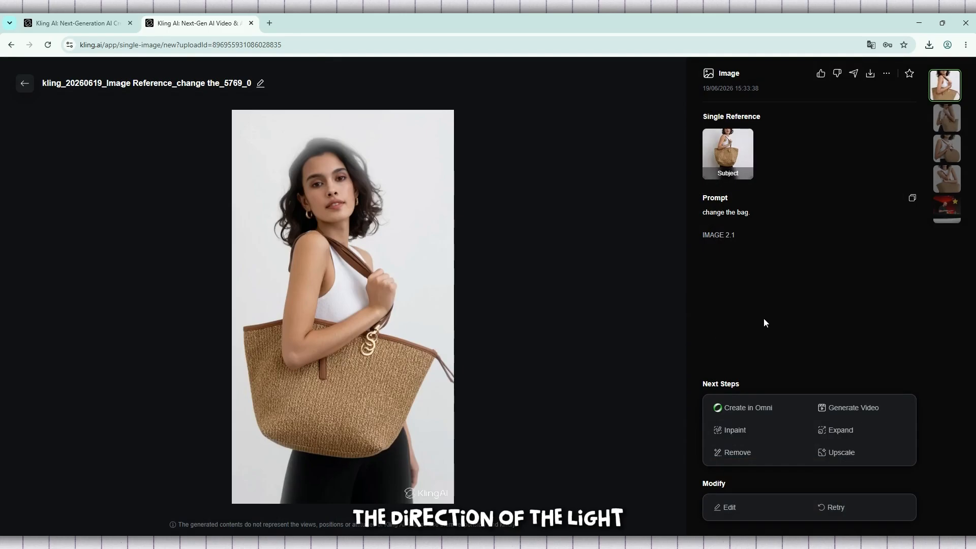
left_click(23, 82)
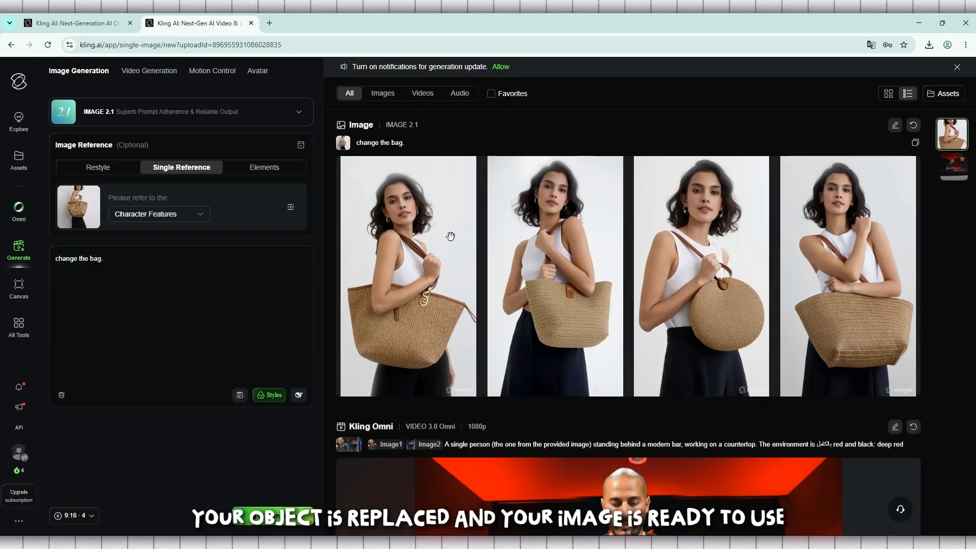
left_click(521, 245)
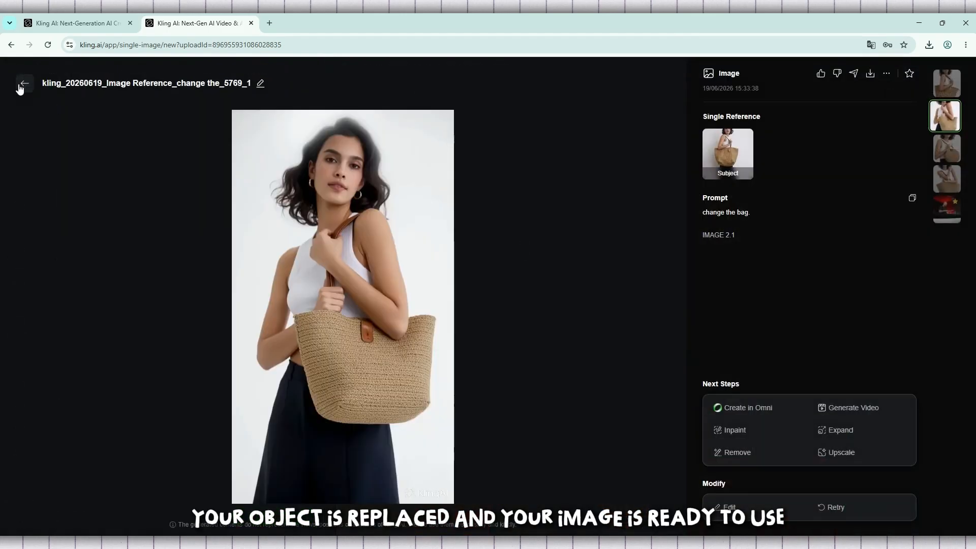
left_click(22, 85)
left_click(667, 231)
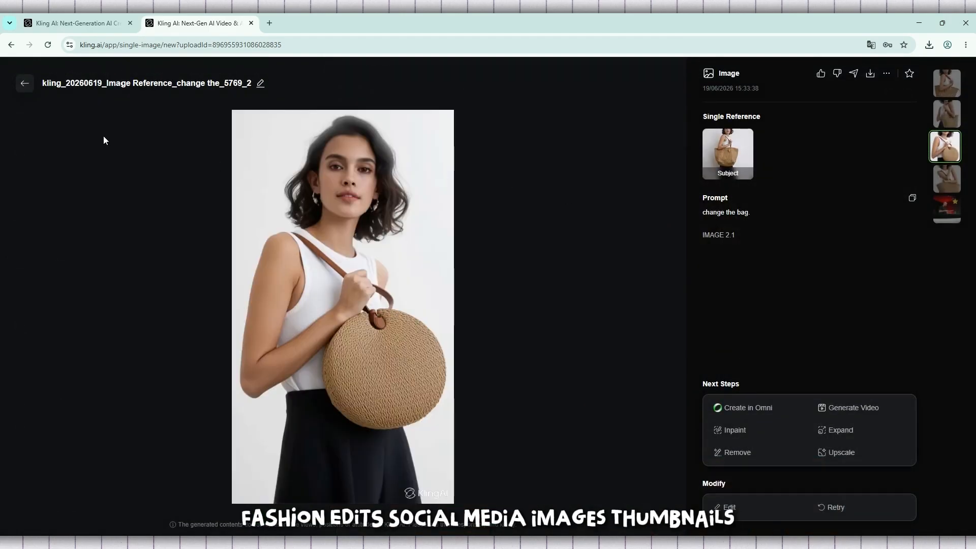
left_click(24, 84)
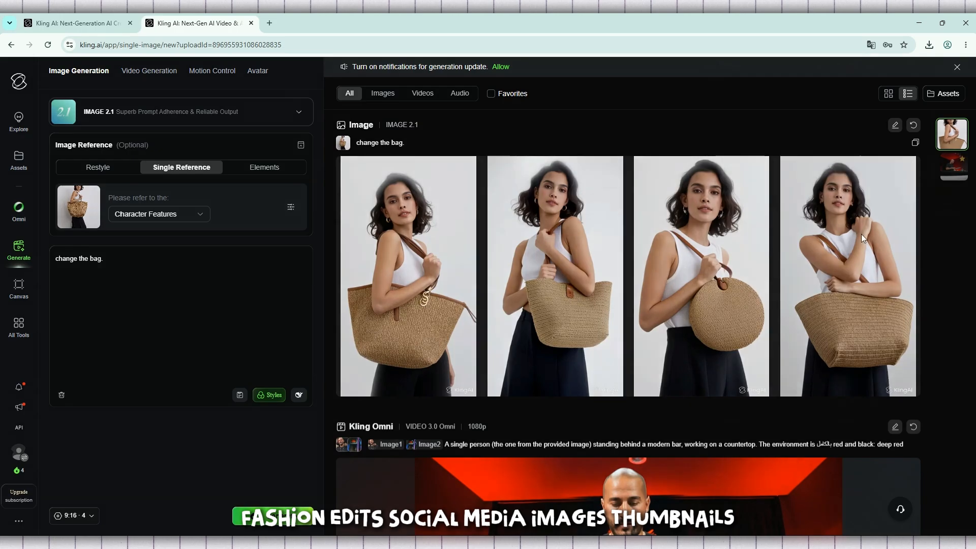
left_click(861, 236)
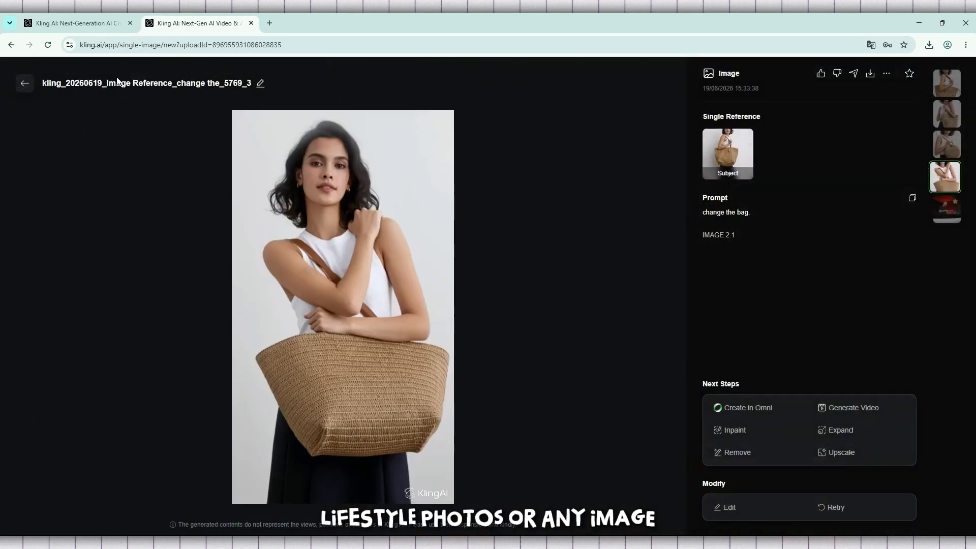